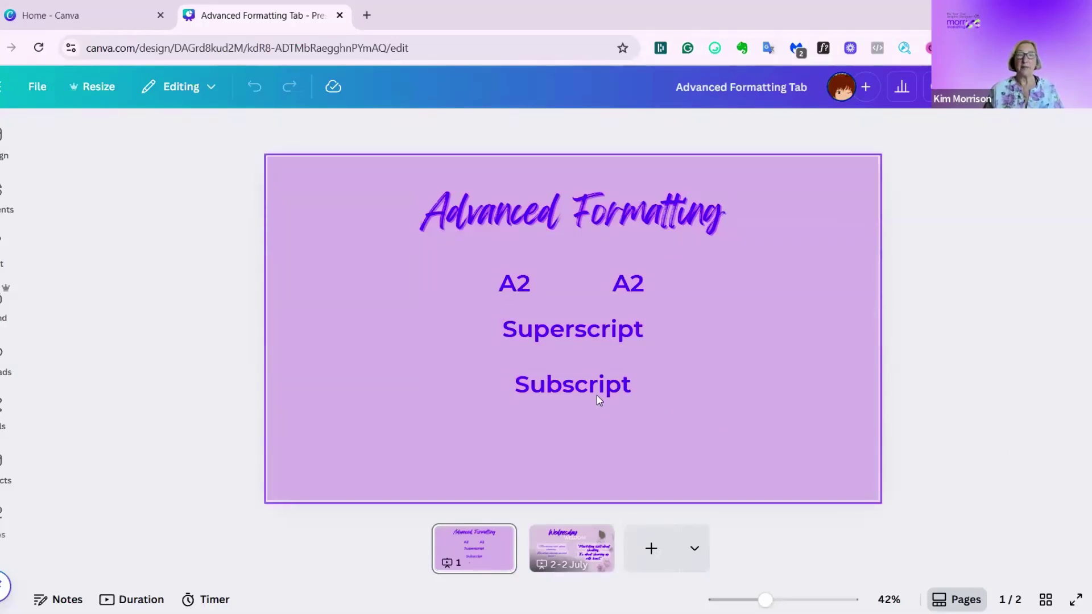
# Step: Make the 2 in the left A2 a superscript
pyautogui.click(511, 285)
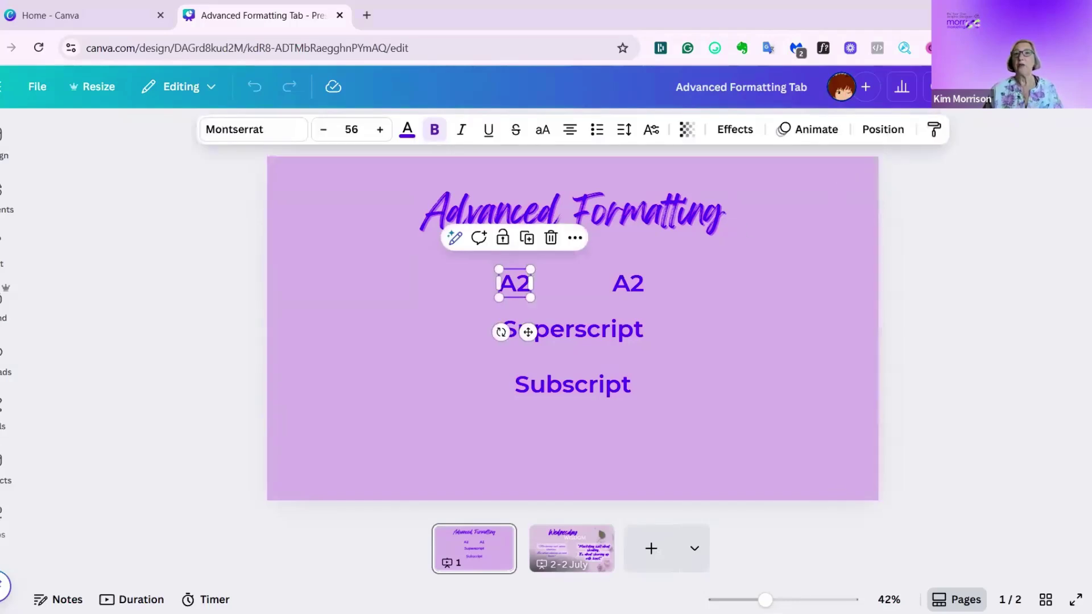
pyautogui.click(652, 131)
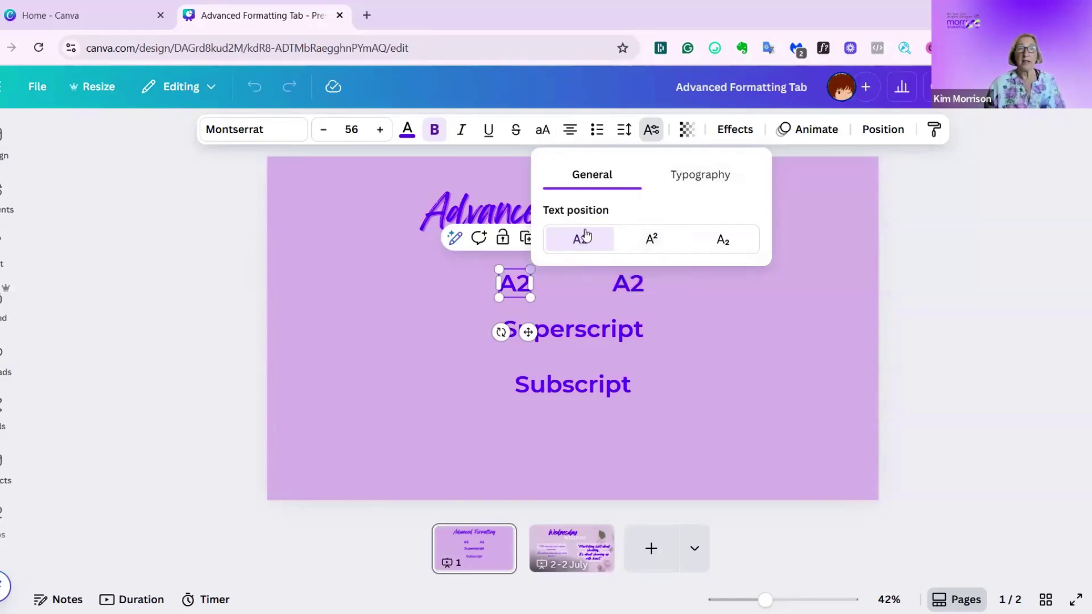
pyautogui.click(518, 283)
pyautogui.moveTo(517, 282); pyautogui.dragTo(530, 283)
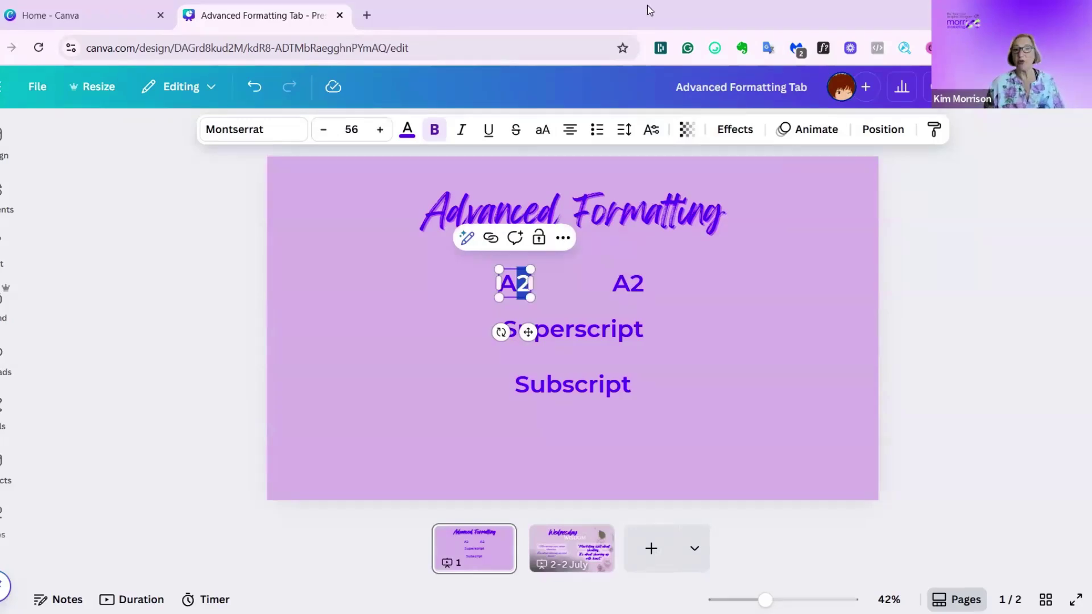
pyautogui.click(651, 130)
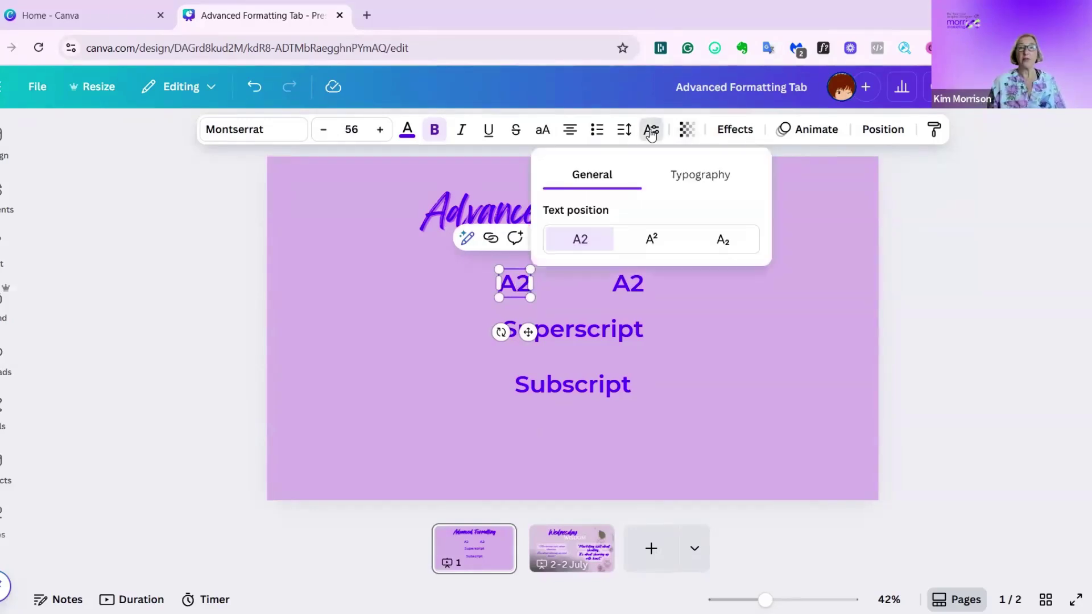
pyautogui.click(648, 242)
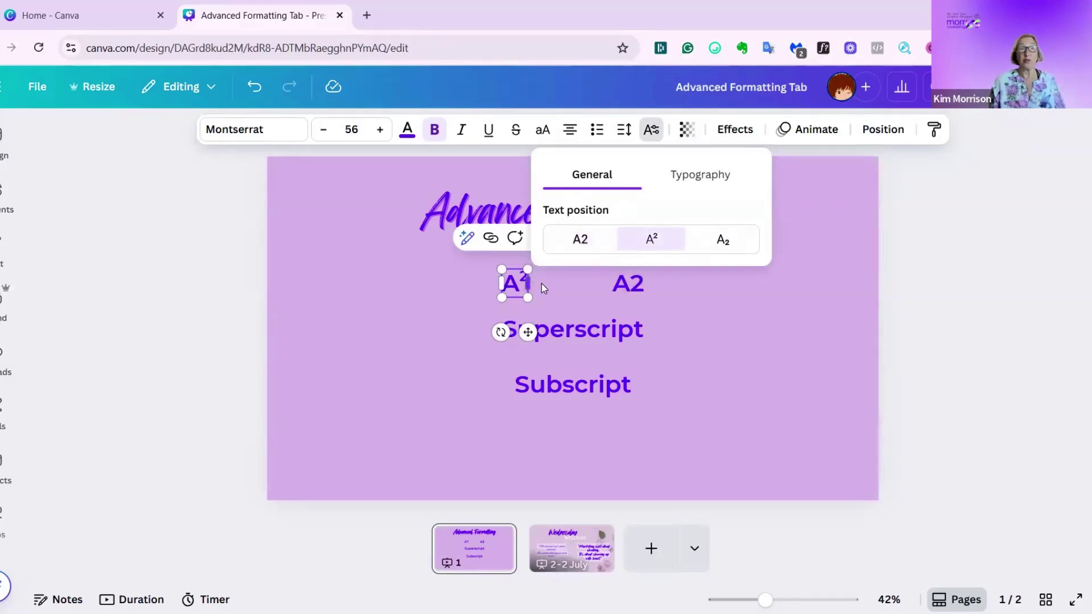
# Step: Make the 2 in the right A2 a subscript
pyautogui.click(620, 287)
pyautogui.moveTo(628, 283); pyautogui.dragTo(640, 283)
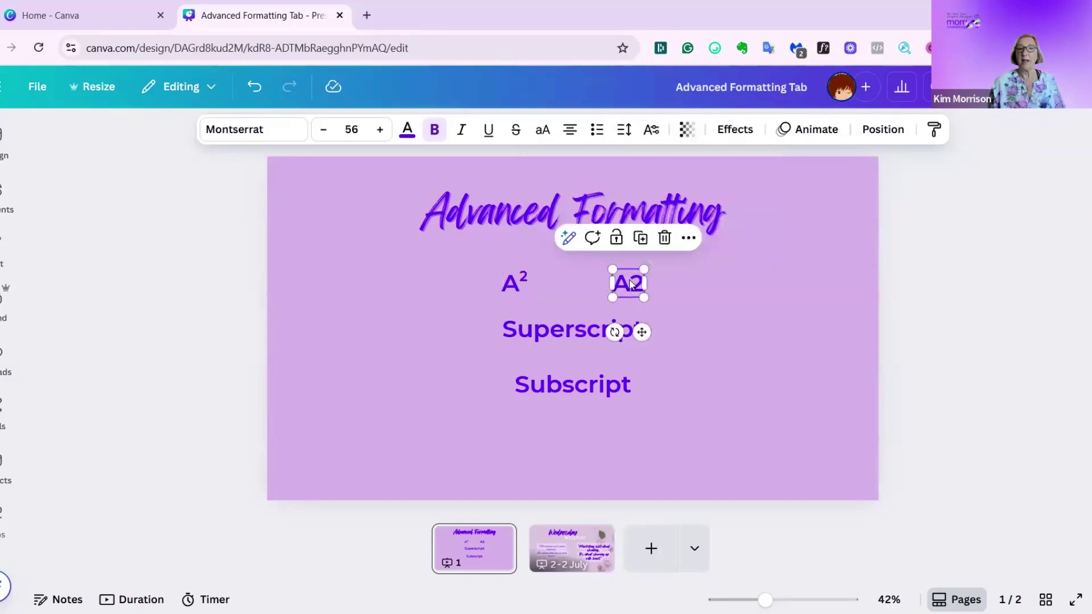
pyautogui.click(655, 140)
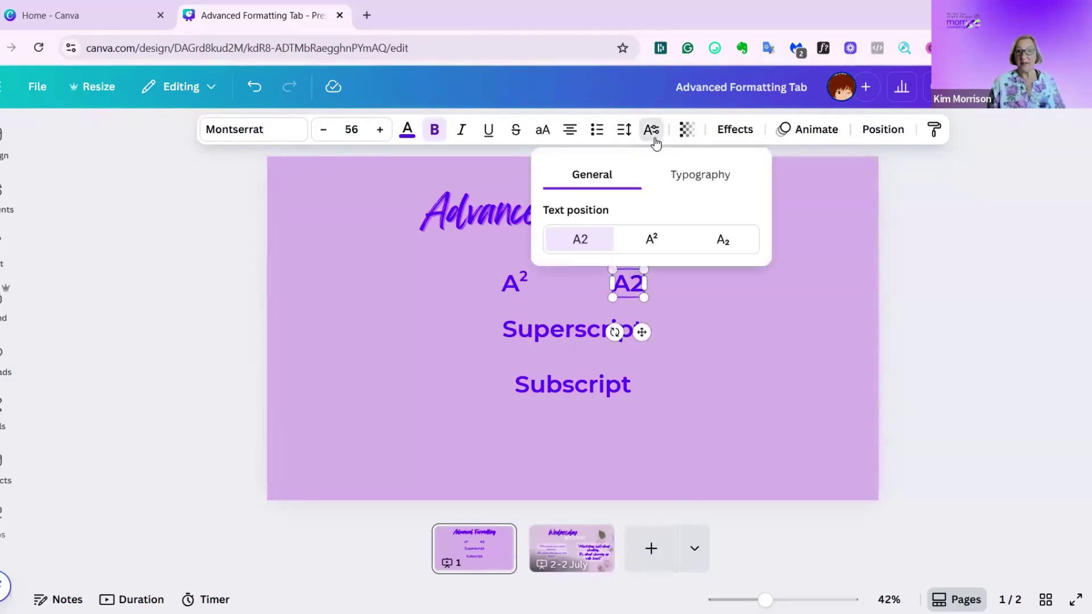
pyautogui.click(720, 241)
pyautogui.click(726, 303)
pyautogui.click(726, 302)
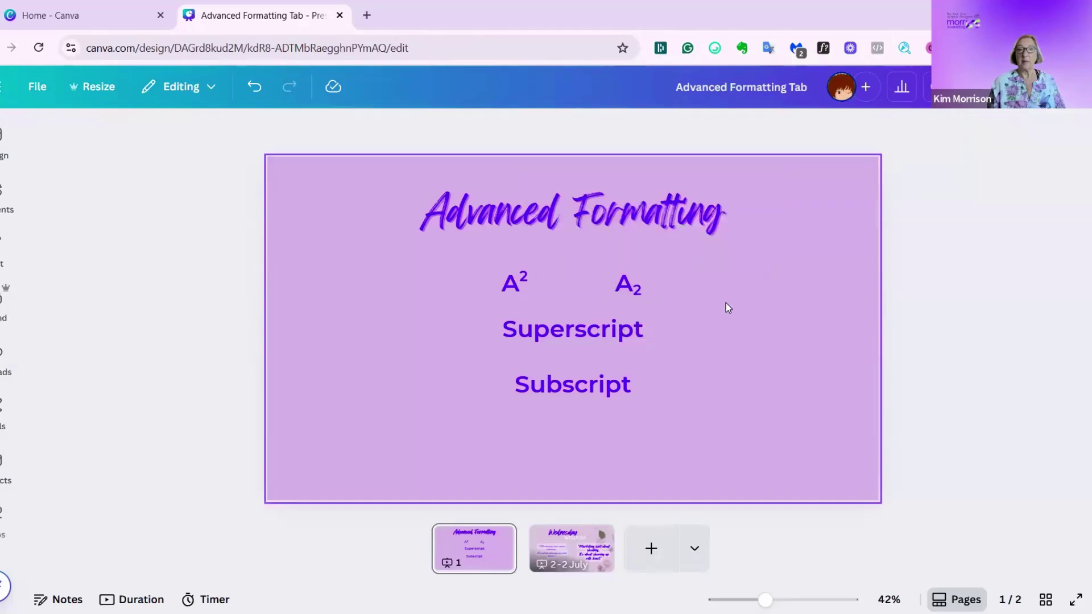
# Step: Reset the left A² 2 to normal position, then reapply superscript
pyautogui.click(519, 286)
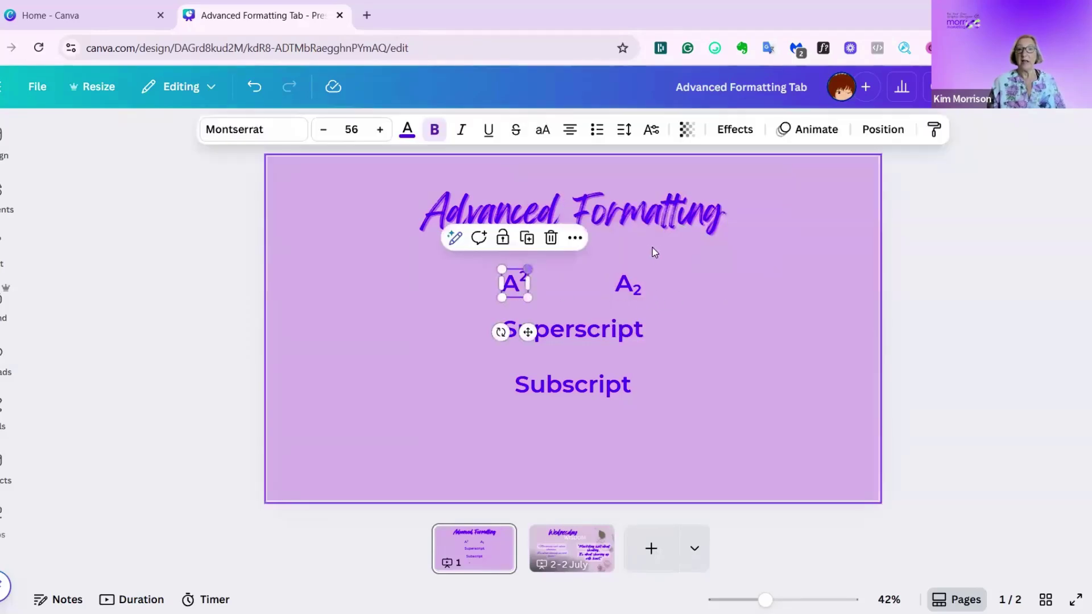
pyautogui.click(522, 278)
pyautogui.moveTo(521, 277); pyautogui.dragTo(529, 278)
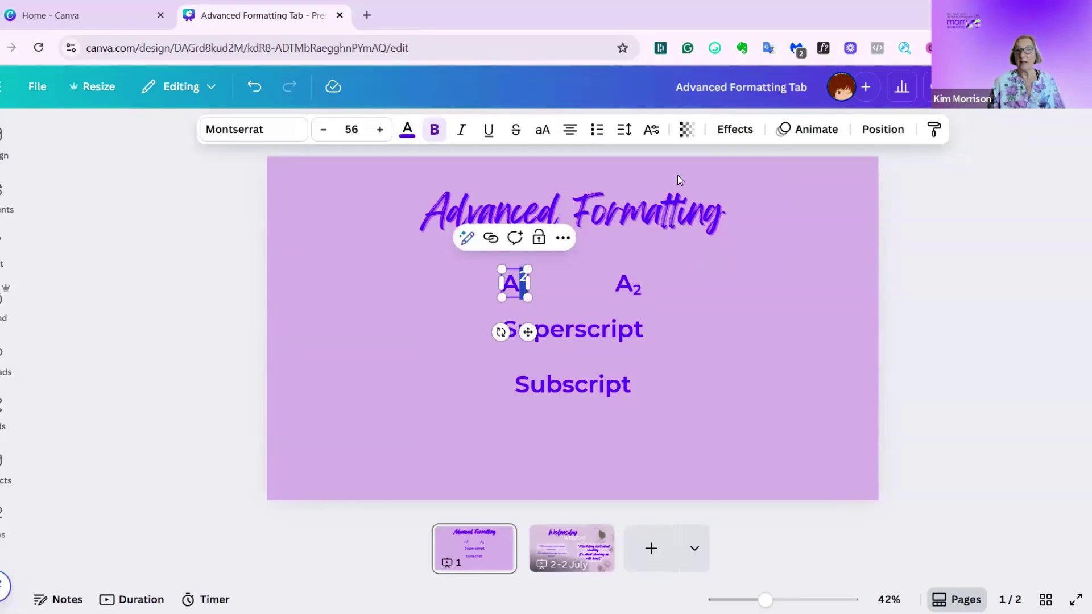
pyautogui.click(651, 132)
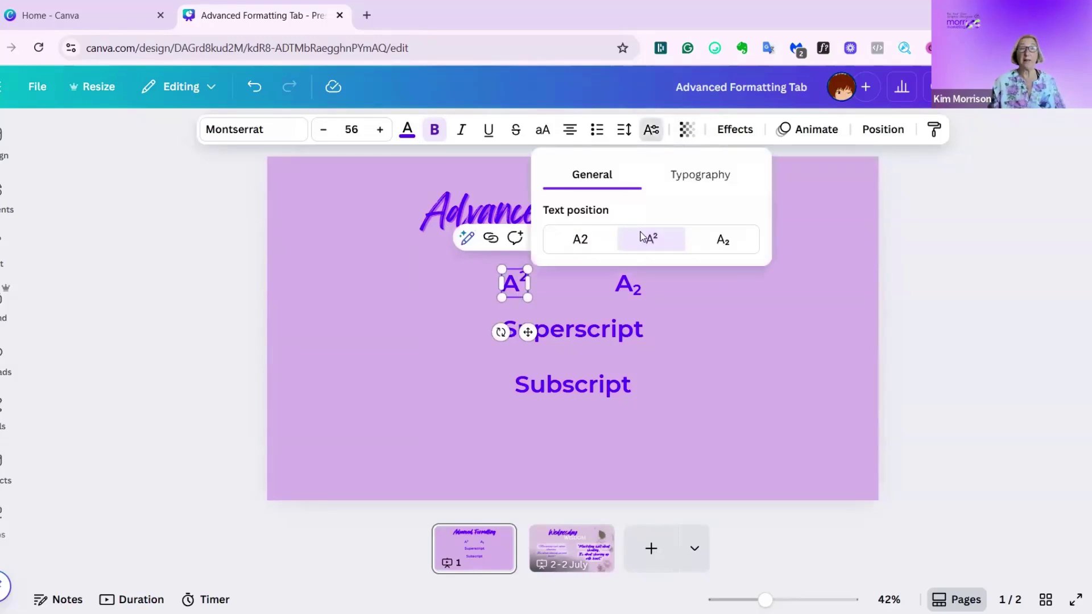
pyautogui.click(581, 244)
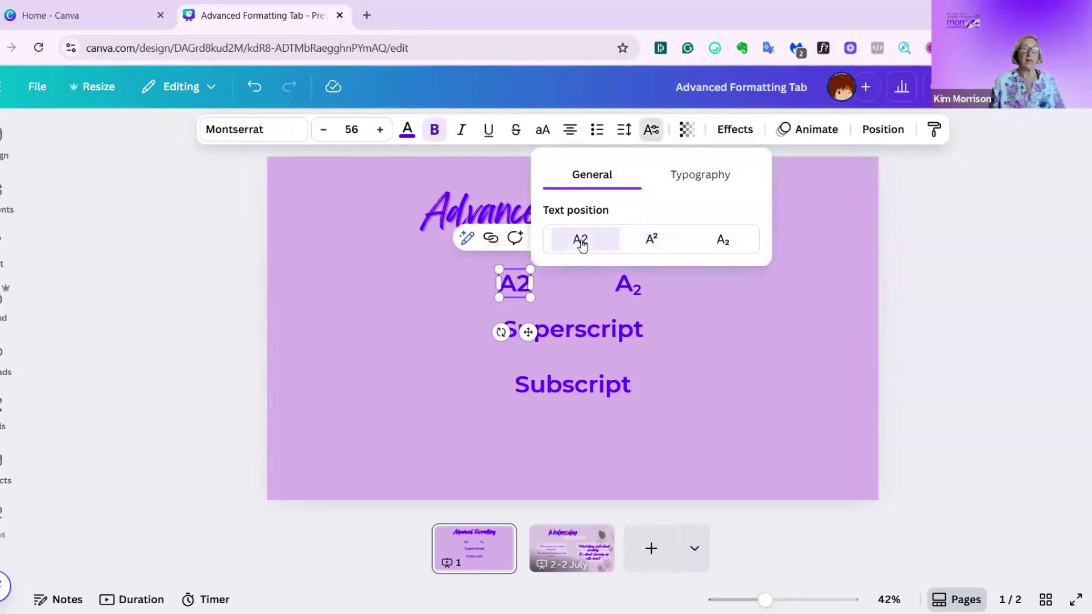
pyautogui.click(647, 239)
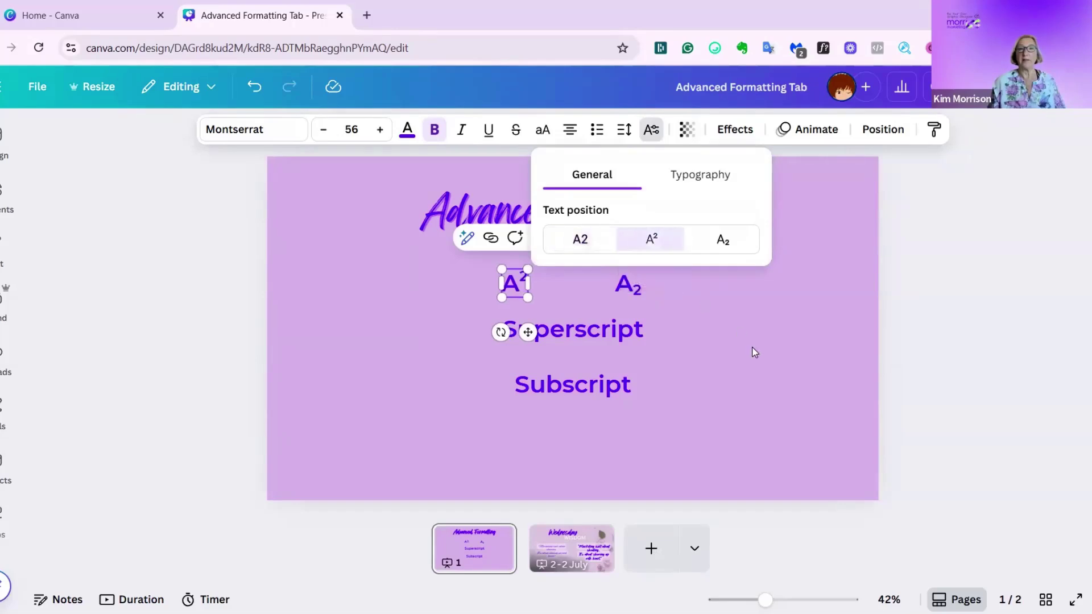
pyautogui.click(754, 364)
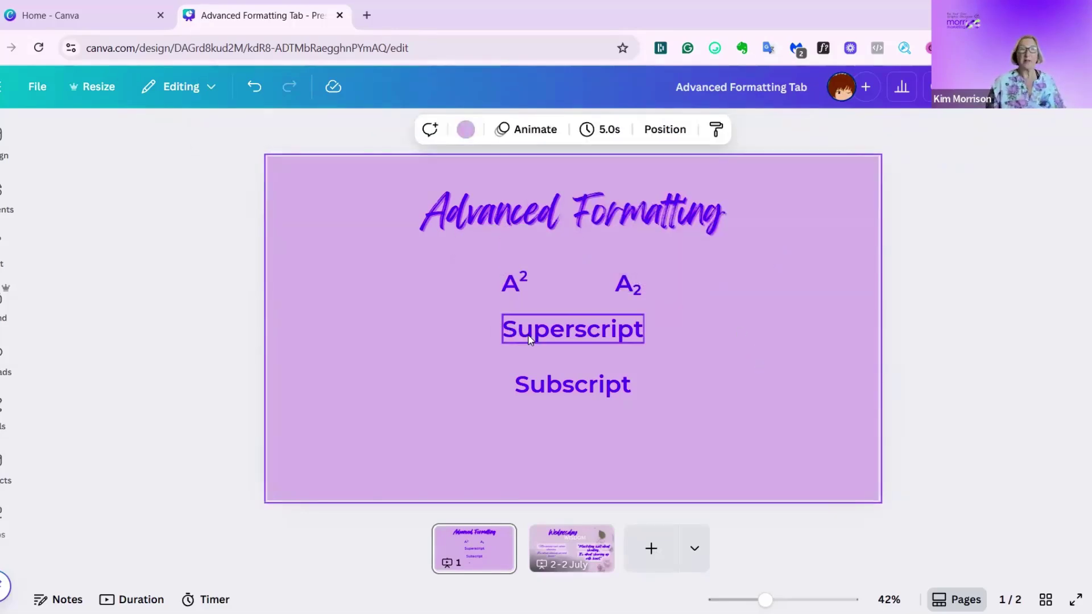
# Step: Raise 'script' in the word Superscript to superscript position
pyautogui.doubleClick(573, 326)
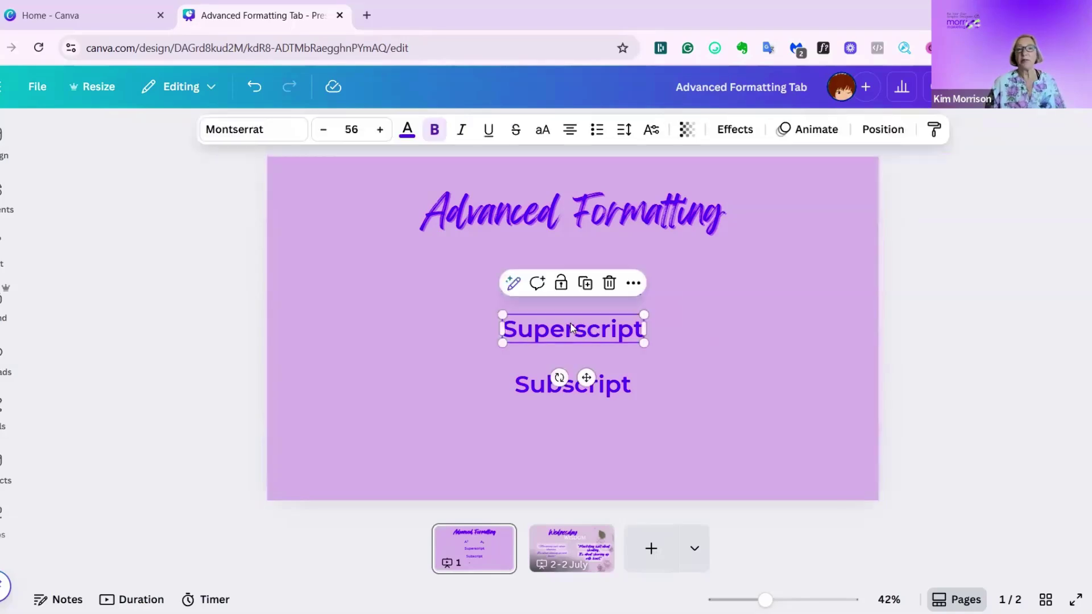
pyautogui.moveTo(573, 326); pyautogui.dragTo(644, 328)
pyautogui.hotkey('ctrl', 'z')
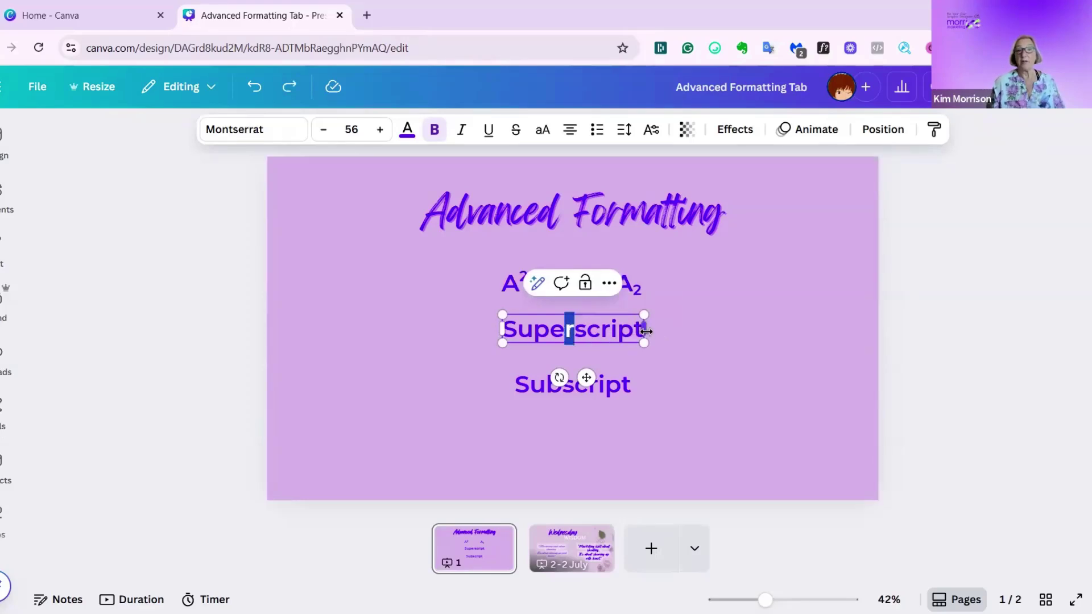
pyautogui.keyDown('shift'); pyautogui.click(643, 326); pyautogui.keyUp('shift')
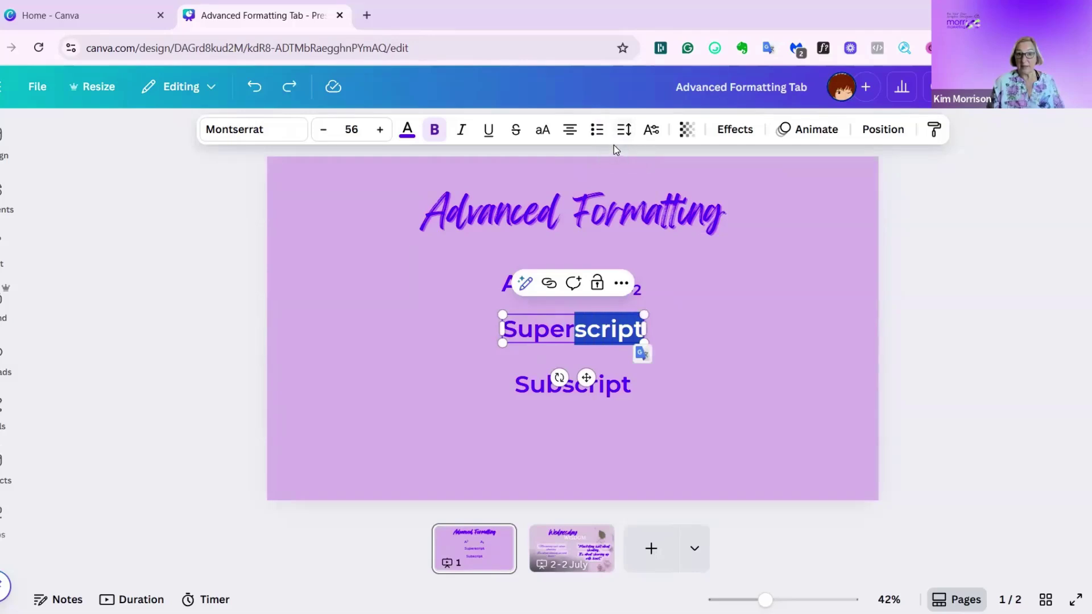
pyautogui.click(651, 136)
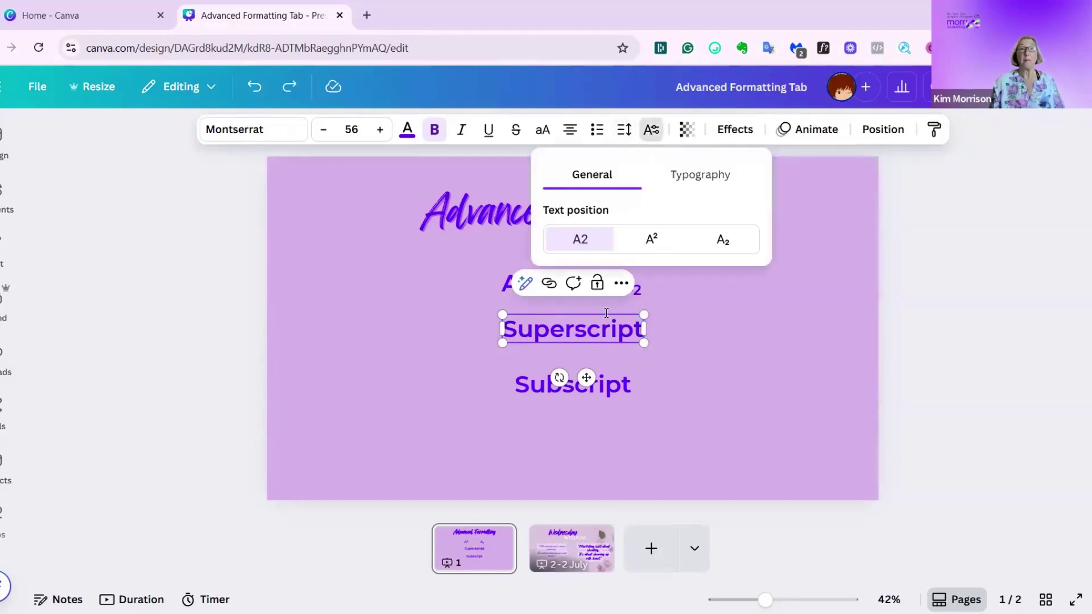
pyautogui.click(651, 240)
pyautogui.click(672, 358)
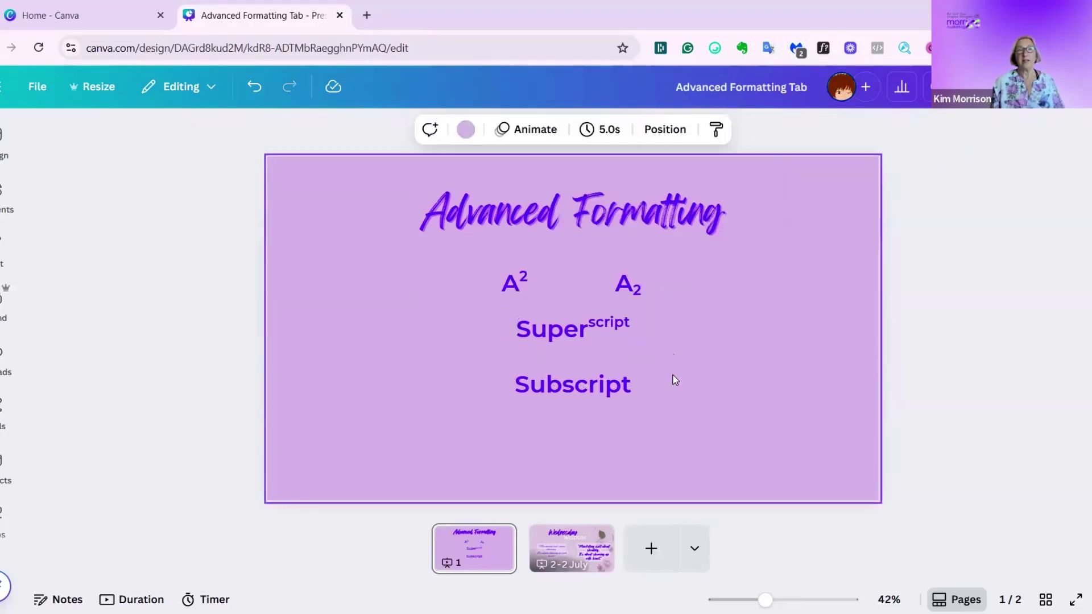
# Step: Lower 'script' in the word Subscript to subscript position
pyautogui.click(593, 385)
pyautogui.click(563, 384)
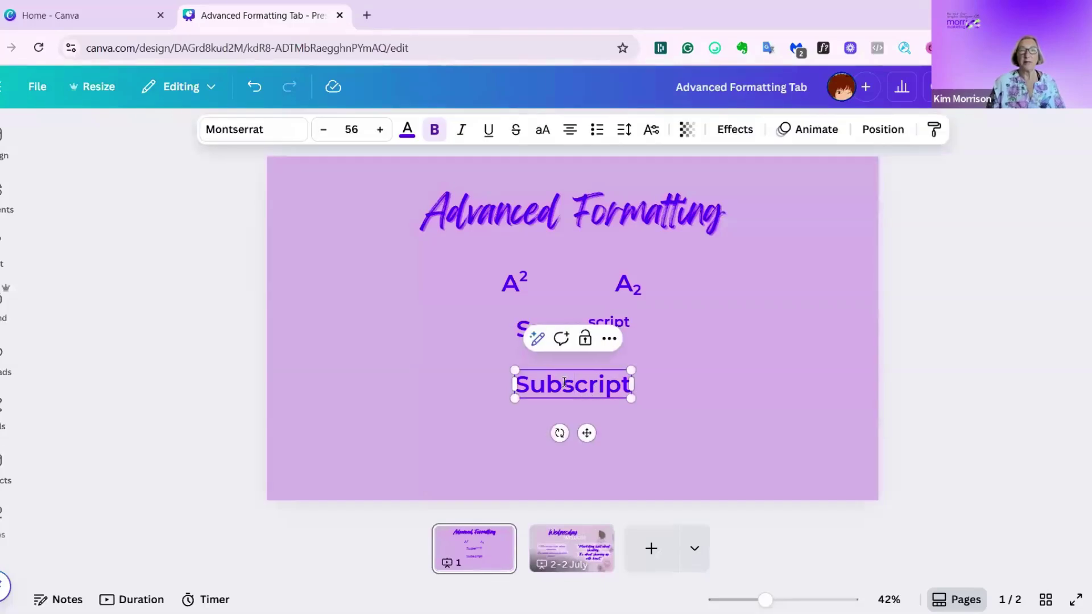
pyautogui.moveTo(571, 379); pyautogui.dragTo(629, 382)
pyautogui.press('Escape')
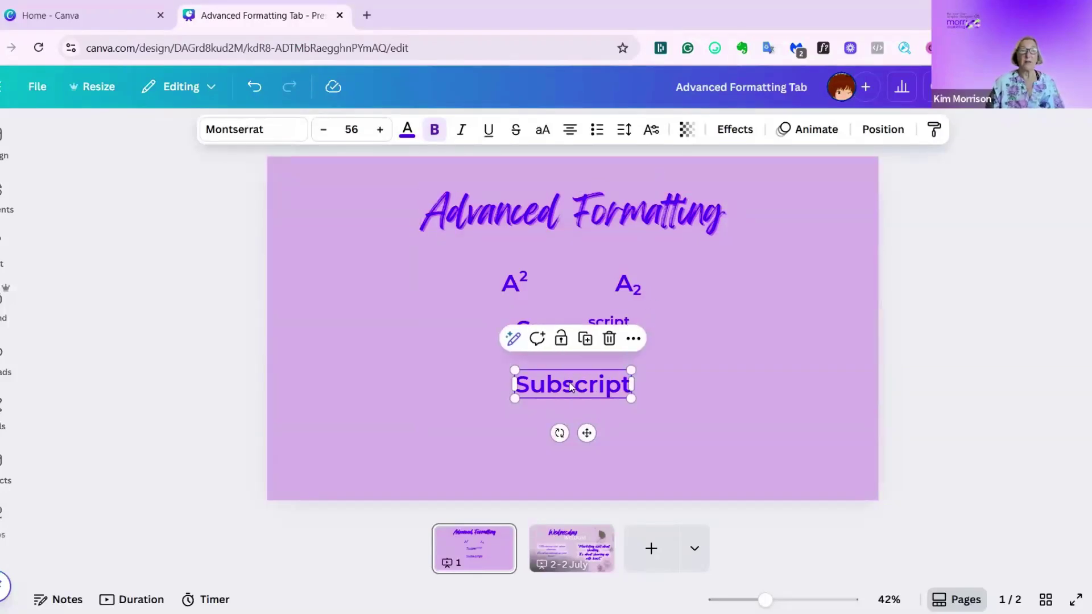
pyautogui.click(563, 385)
pyautogui.moveTo(563, 384); pyautogui.dragTo(630, 382)
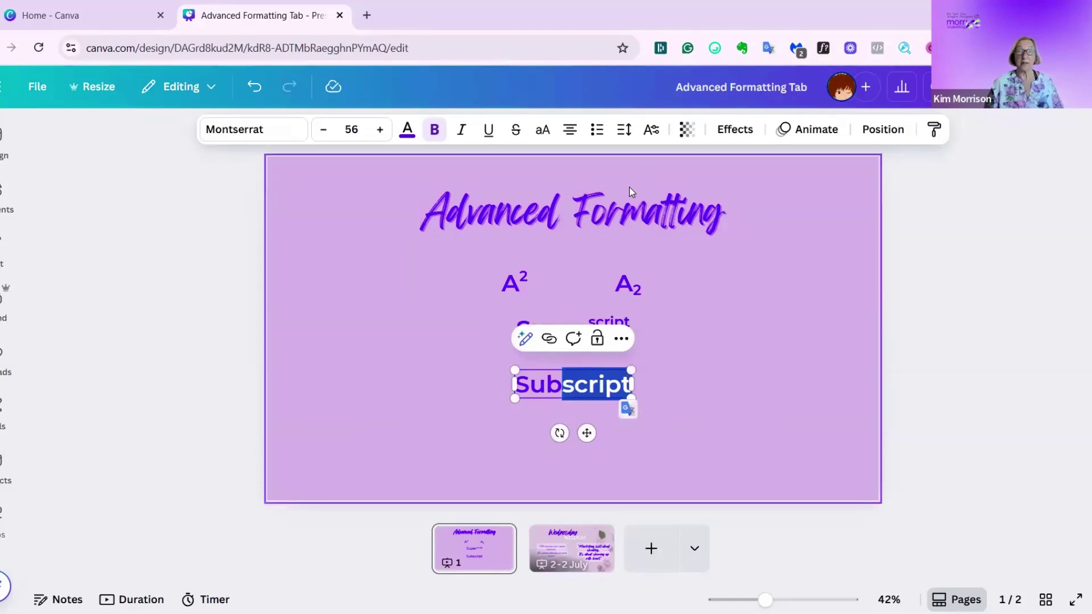
pyautogui.click(641, 141)
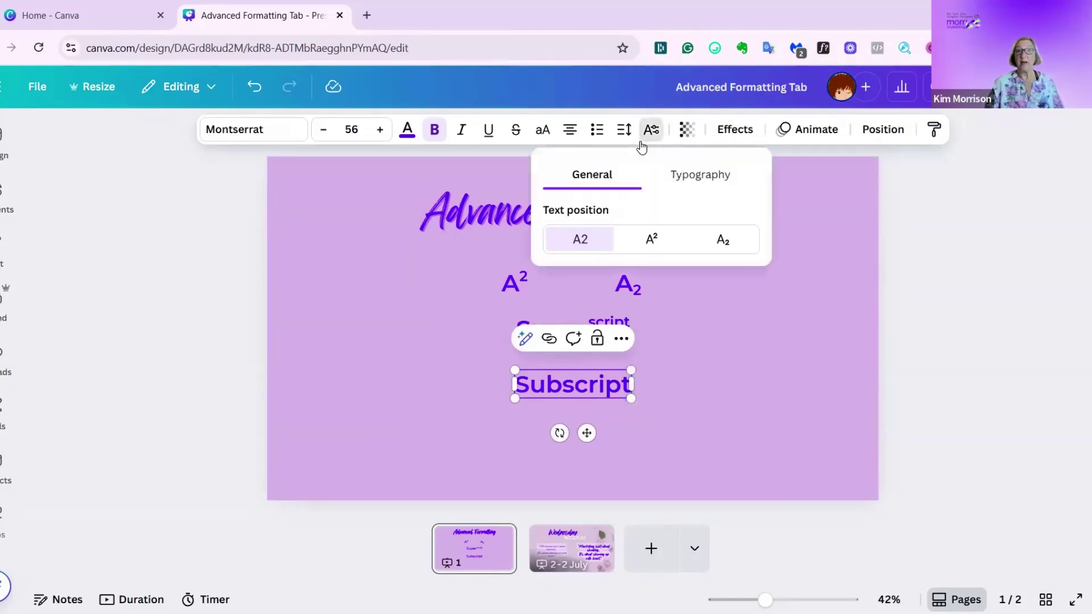
pyautogui.click(720, 241)
pyautogui.click(747, 367)
pyautogui.click(749, 357)
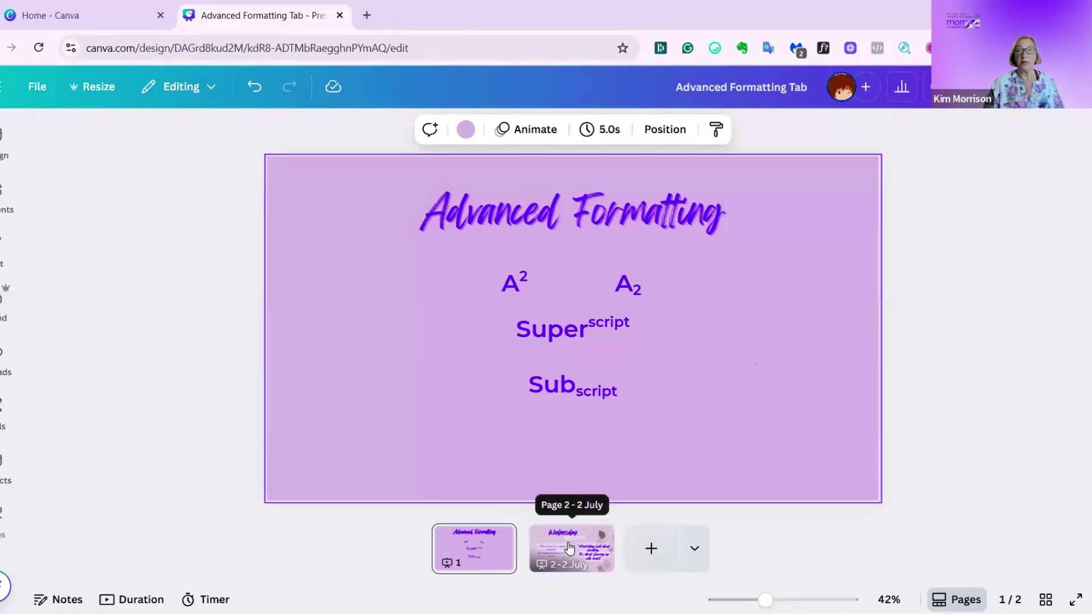
# Step: Move the Advanced Formatting title below Subscript and toggle its Kerning on, then off
pyautogui.click(638, 226)
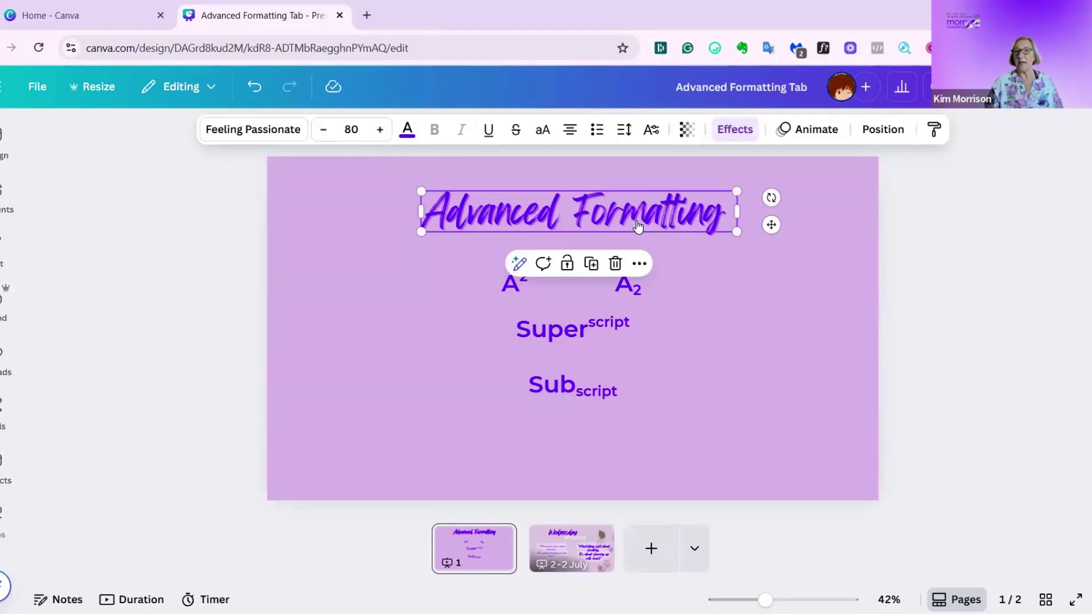
pyautogui.moveTo(646, 199); pyautogui.dragTo(648, 435)
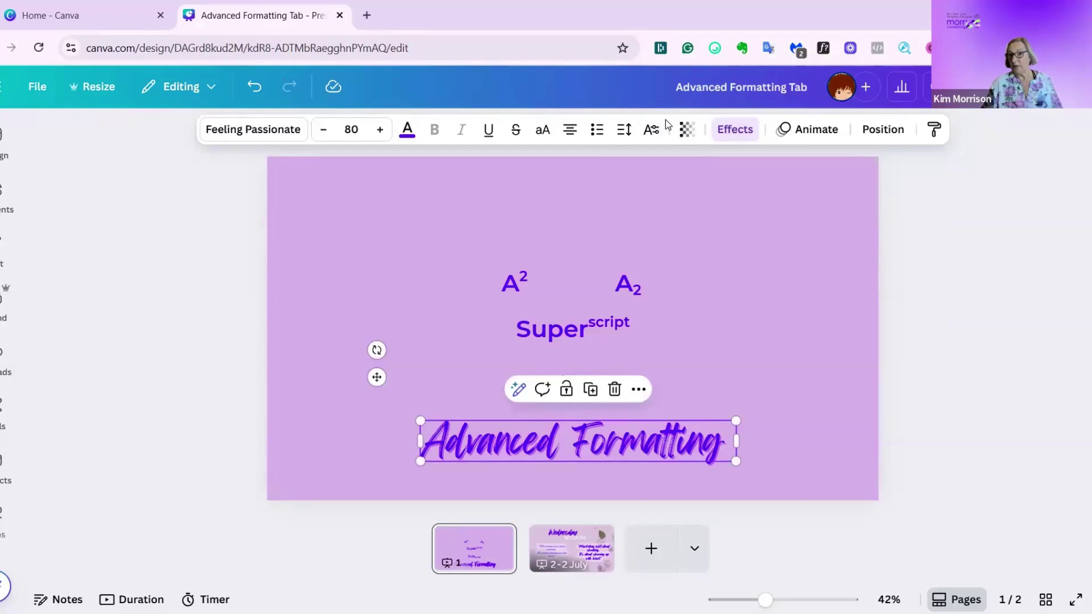
pyautogui.click(651, 129)
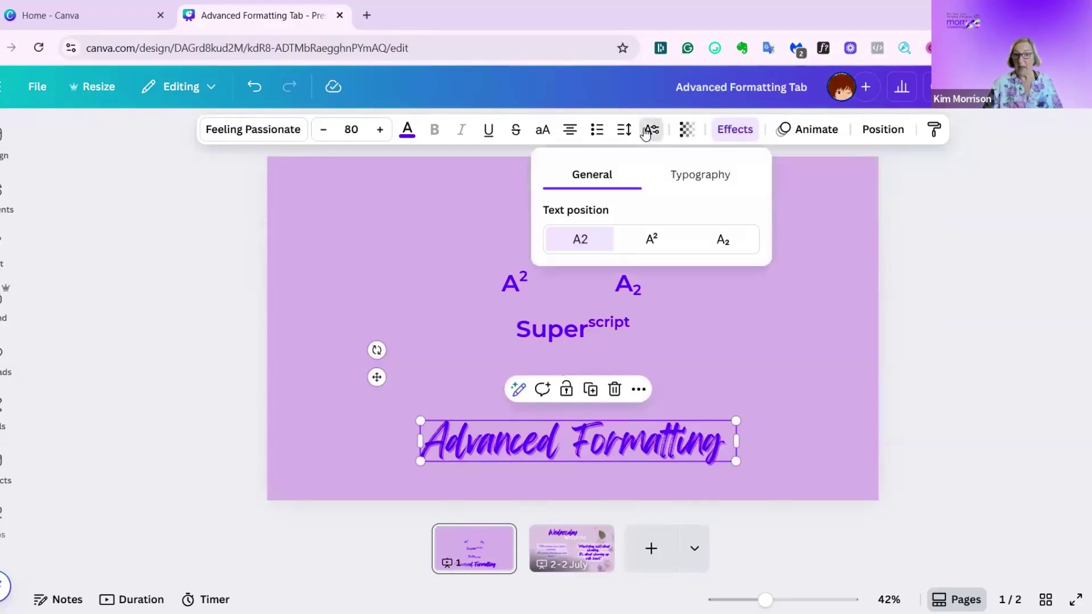
pyautogui.click(720, 183)
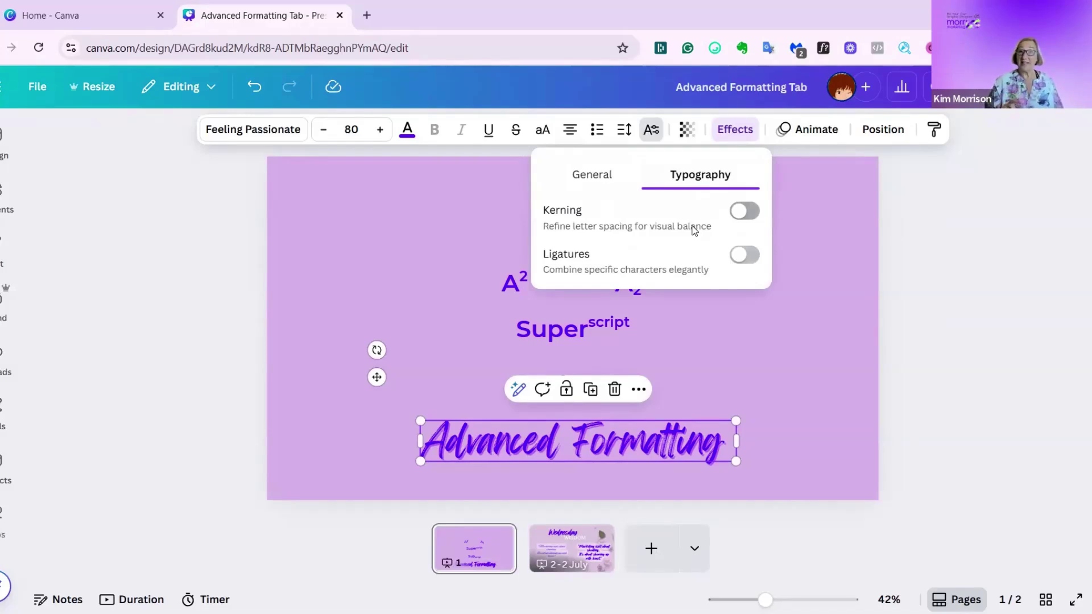
pyautogui.click(742, 213)
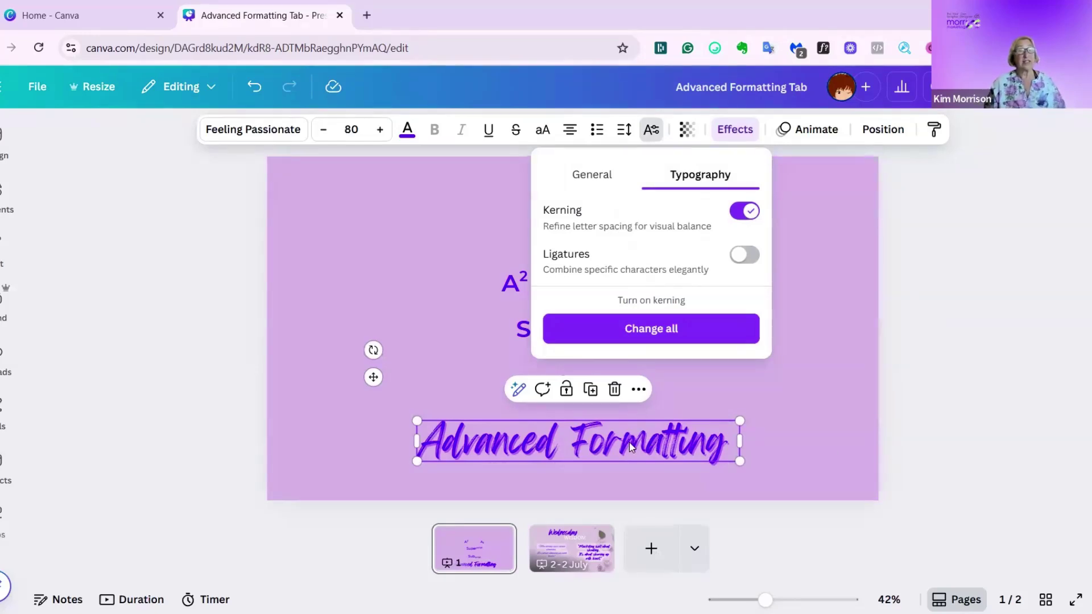
pyautogui.click(750, 212)
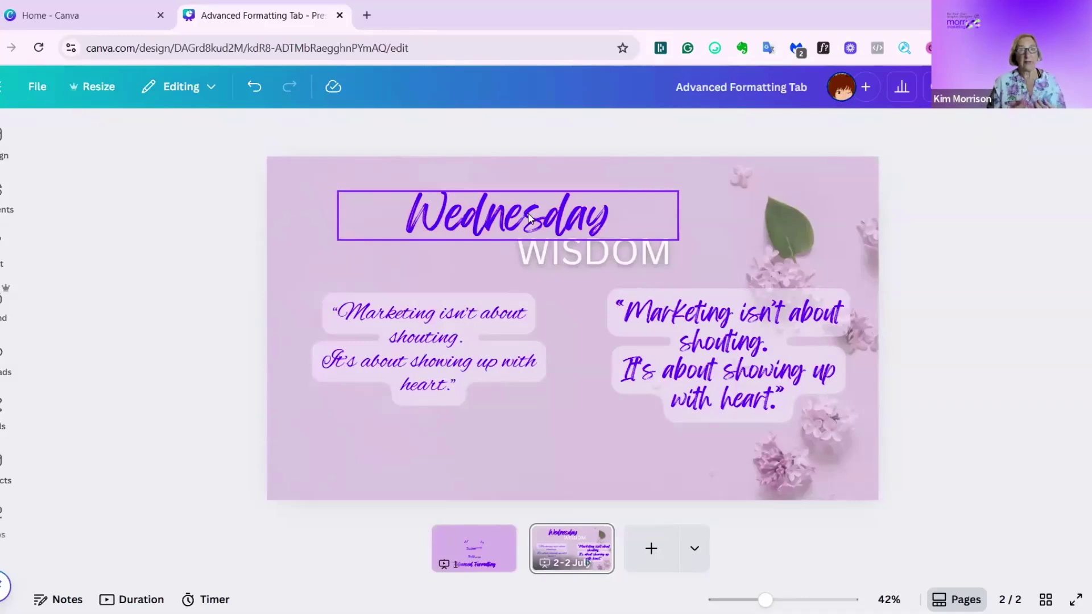
# Step: Turn Kerning on for the Wednesday heading and apply it with Change all
pyautogui.click(529, 218)
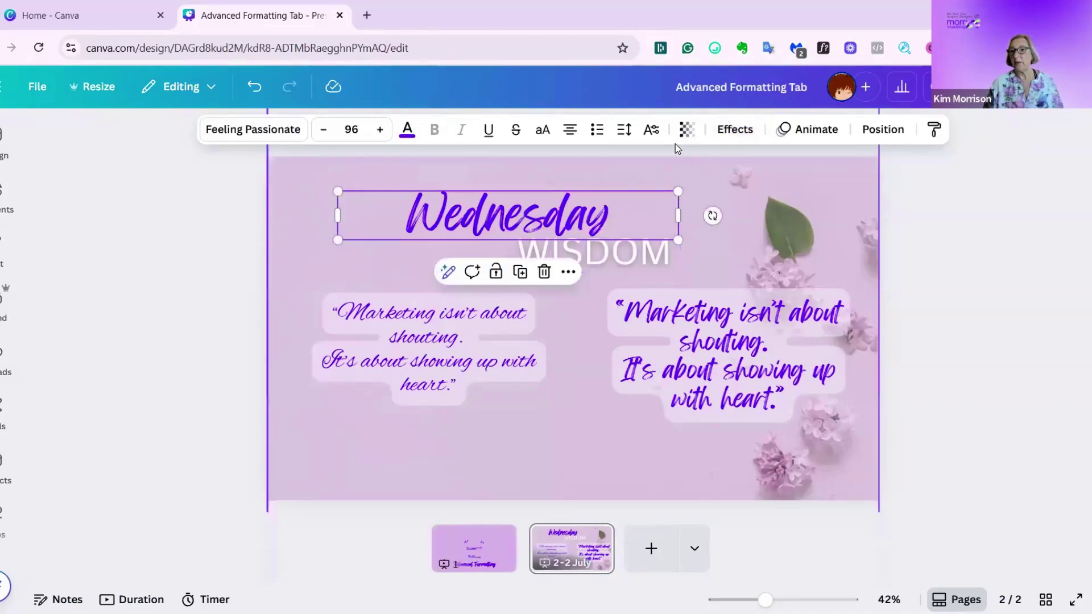
pyautogui.click(644, 138)
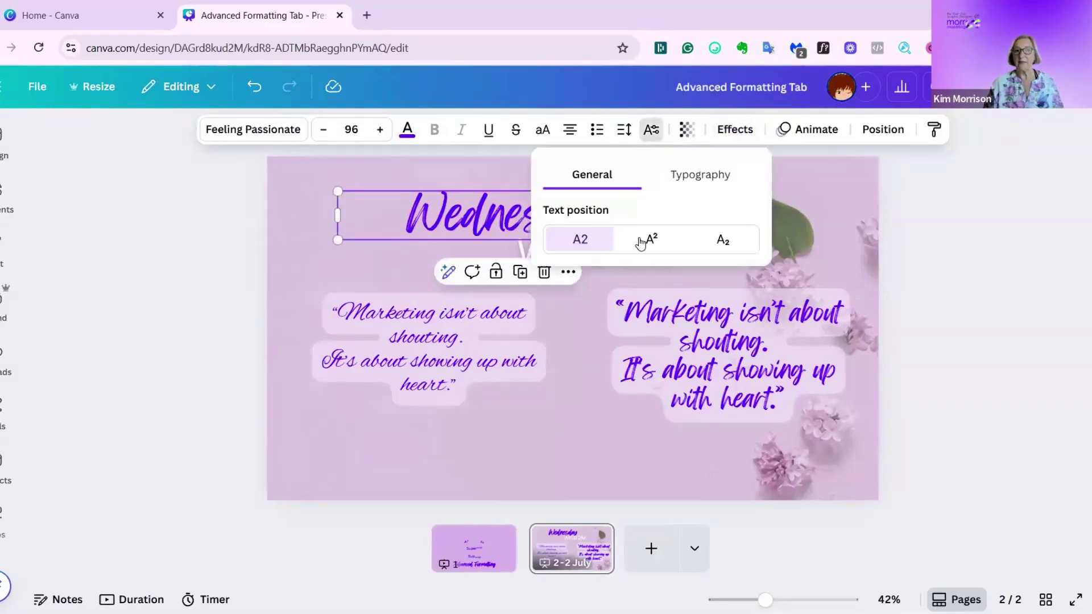
pyautogui.click(700, 177)
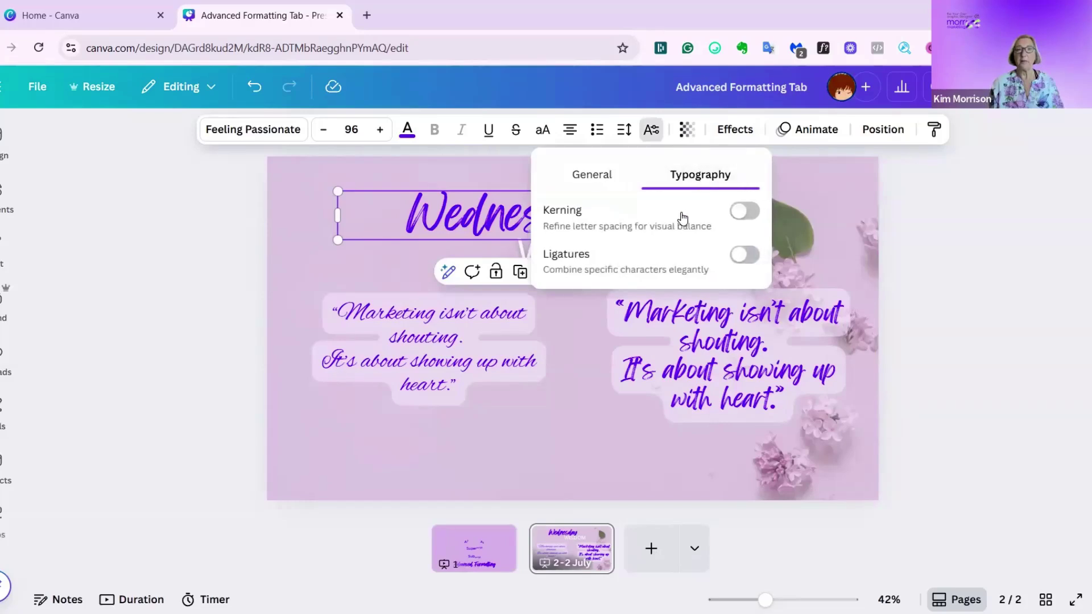
pyautogui.click(739, 214)
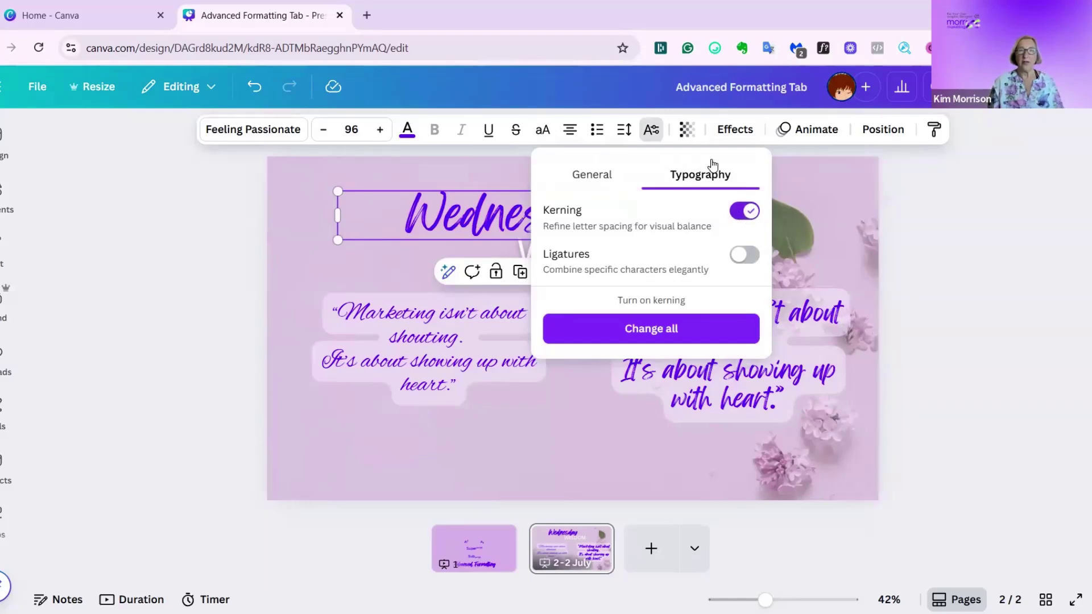
pyautogui.click(752, 210)
pyautogui.click(751, 210)
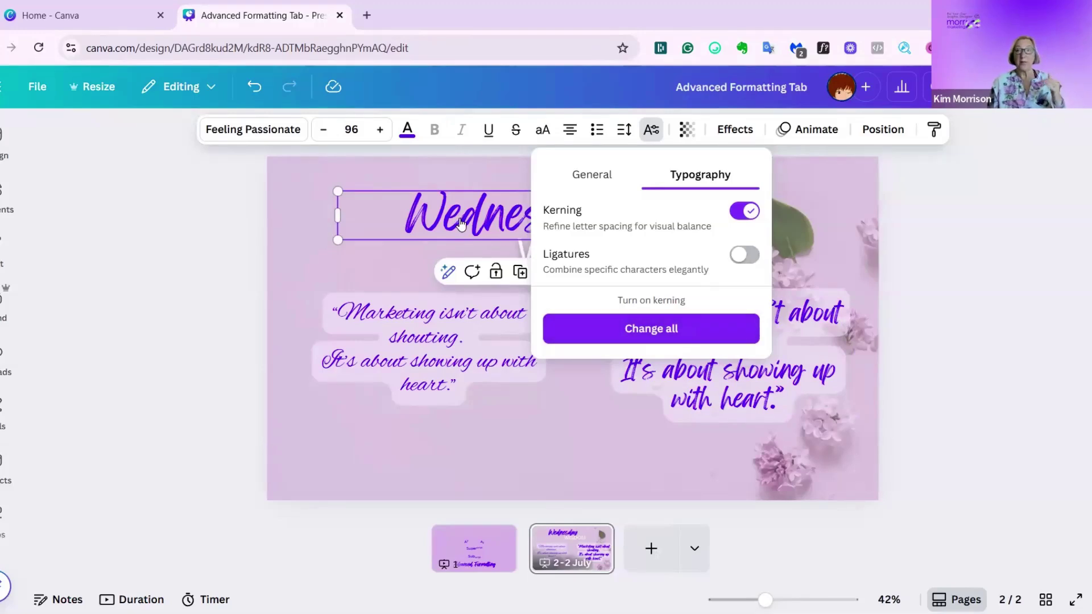
pyautogui.click(676, 329)
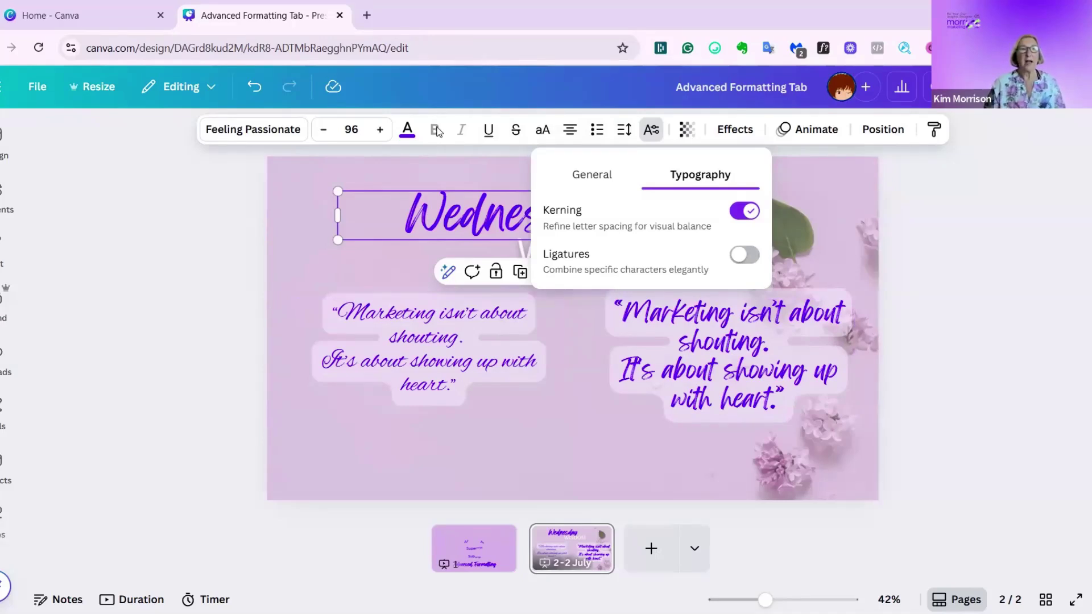
pyautogui.click(408, 310)
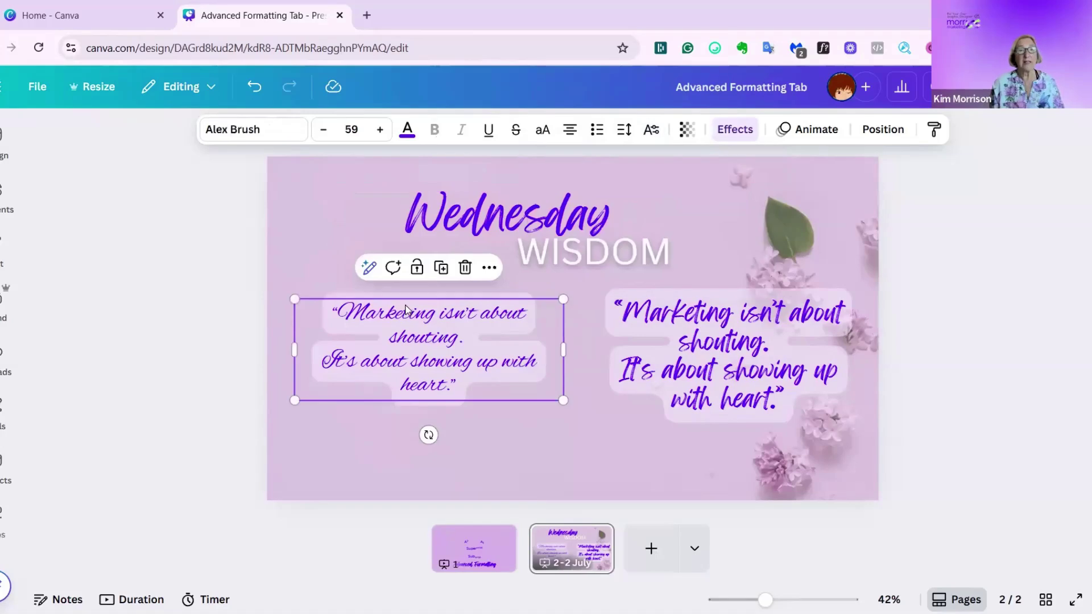
# Step: Switch on Ligatures for the right-hand Feeling Passionate quote in Typography settings
pyautogui.click(707, 344)
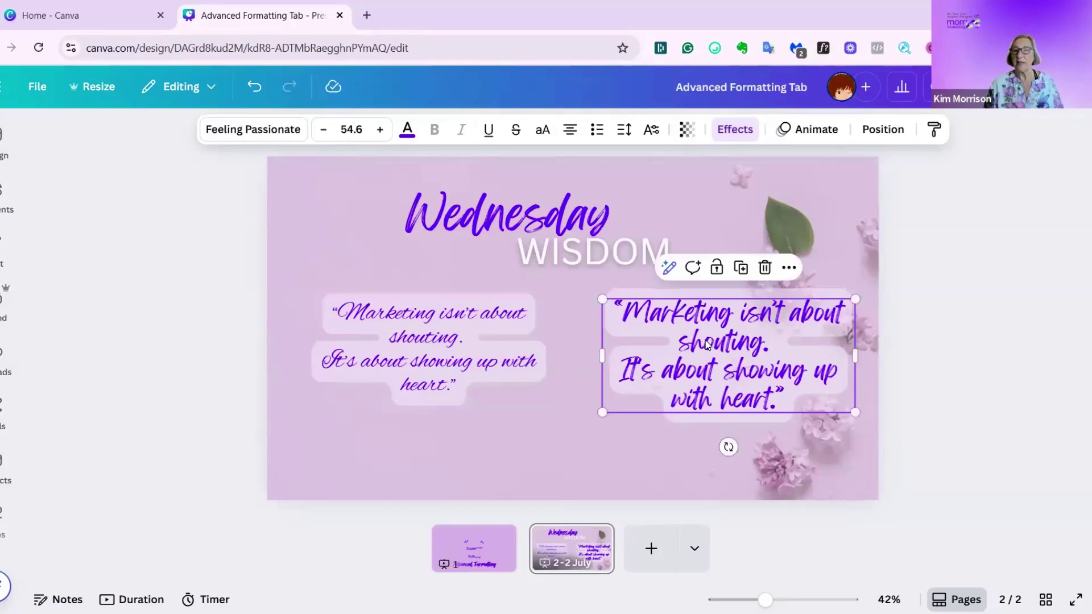
pyautogui.click(651, 132)
pyautogui.click(716, 174)
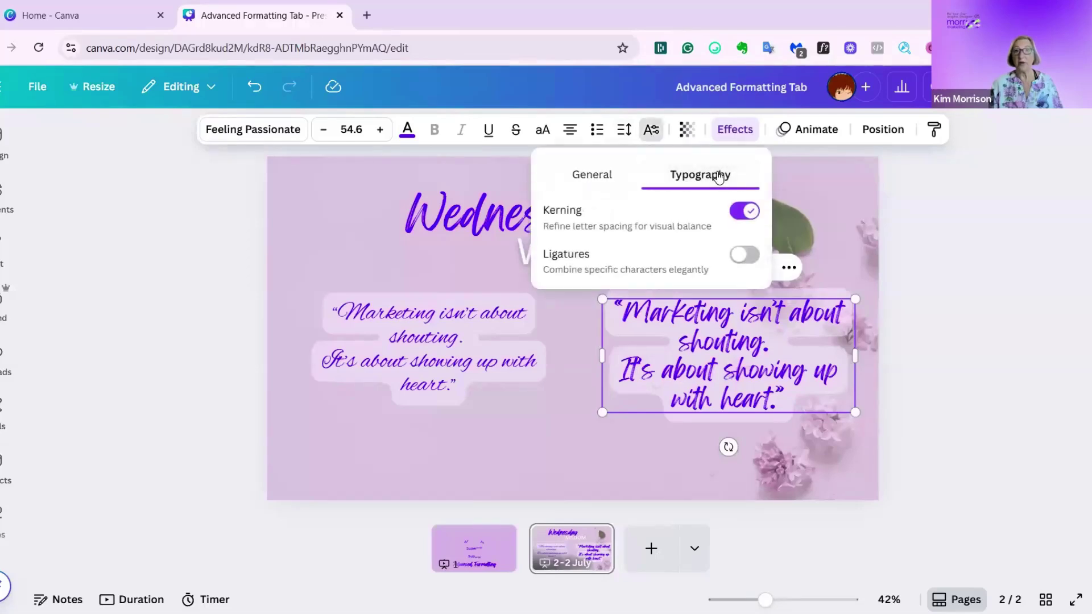
pyautogui.click(740, 260)
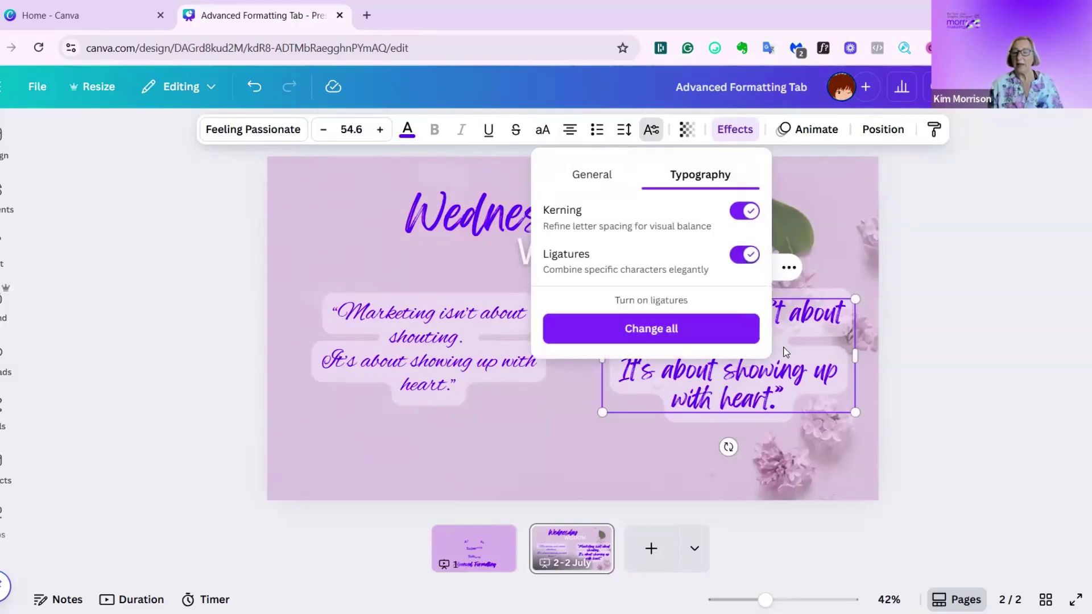
pyautogui.click(651, 328)
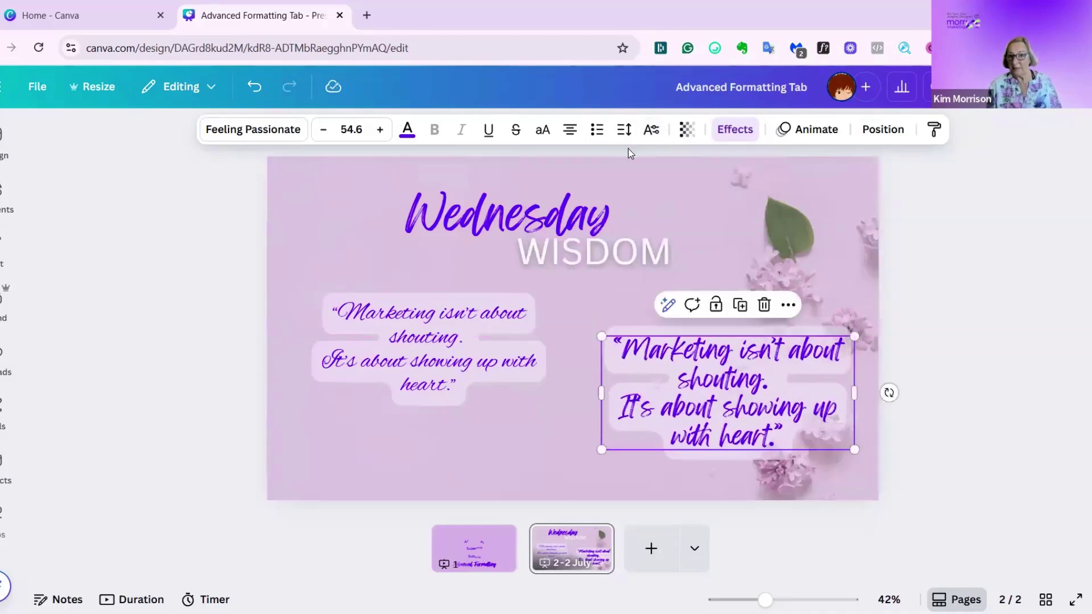
pyautogui.click(651, 129)
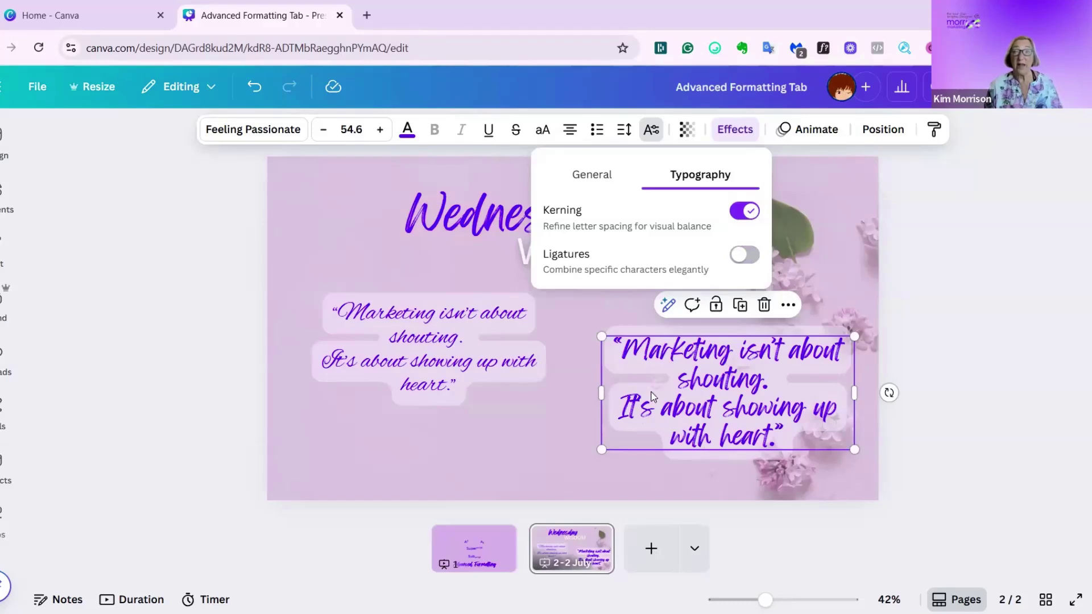
pyautogui.click(742, 255)
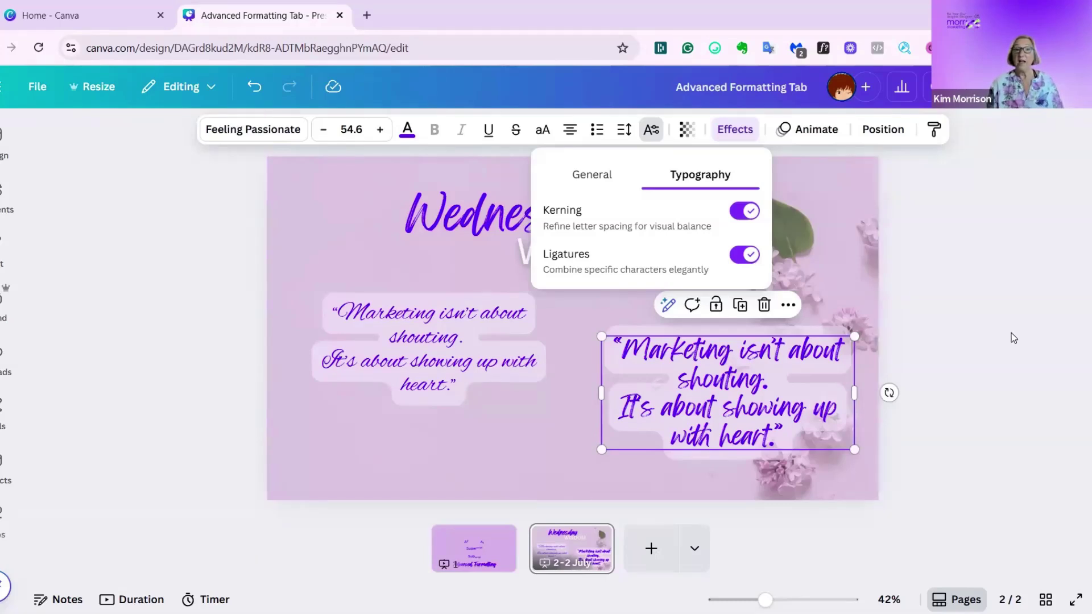
pyautogui.click(592, 175)
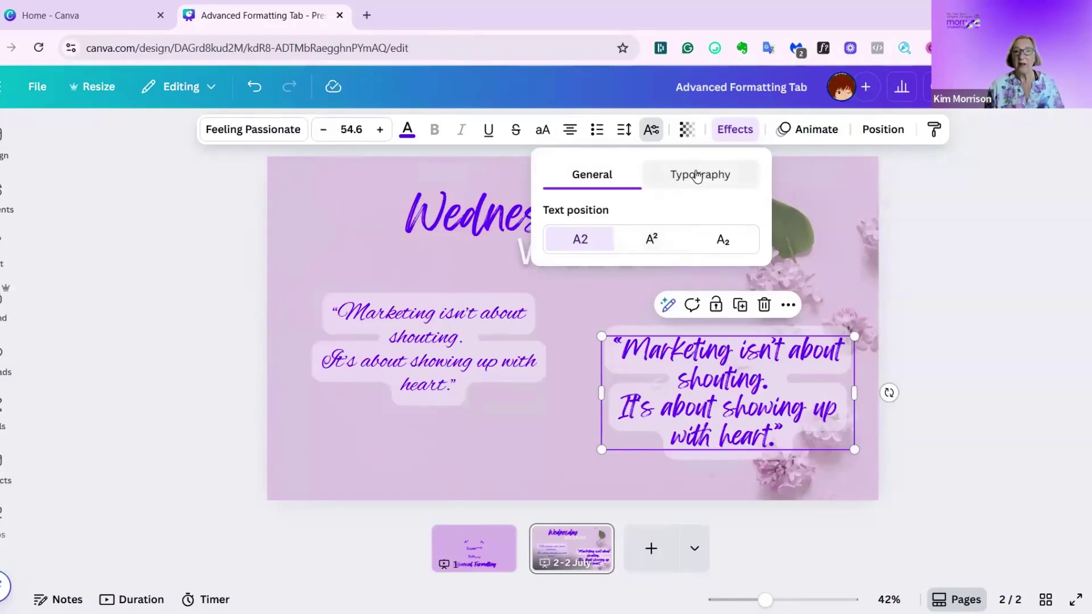
pyautogui.click(695, 176)
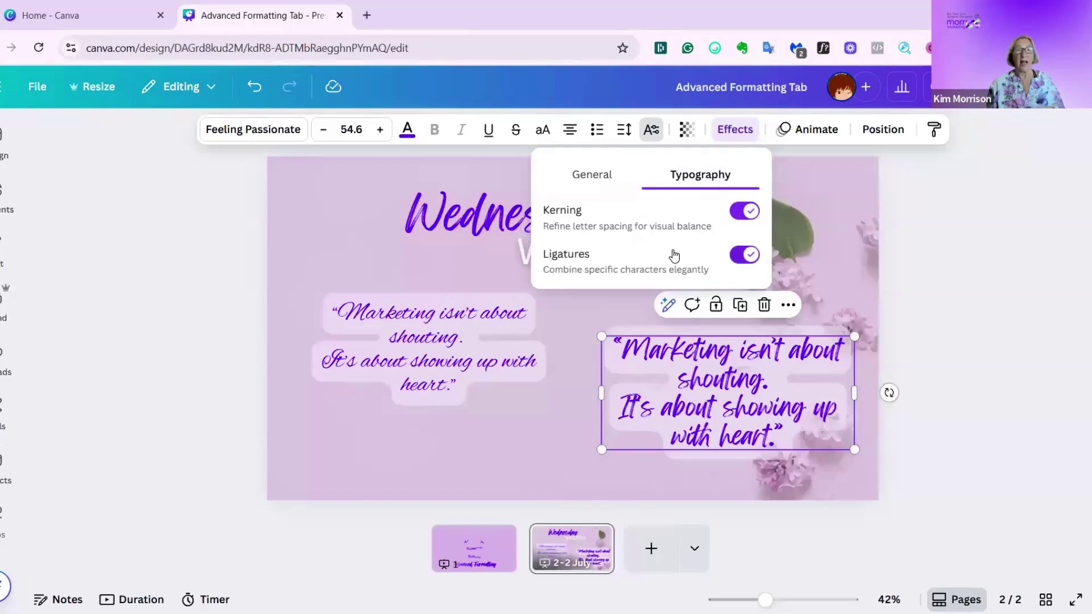